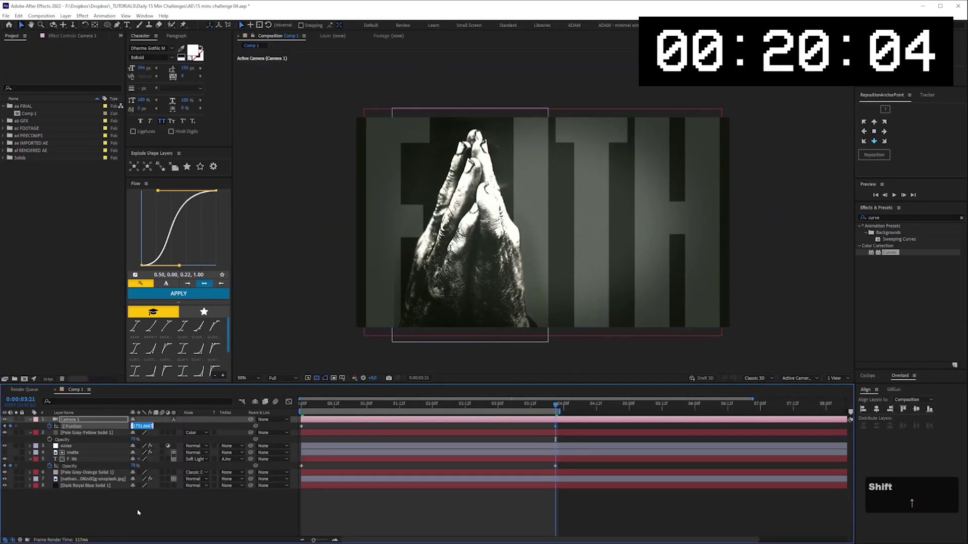
Save the project containing the FAITH title over the praying-hands photo.
key("ctrl+s")
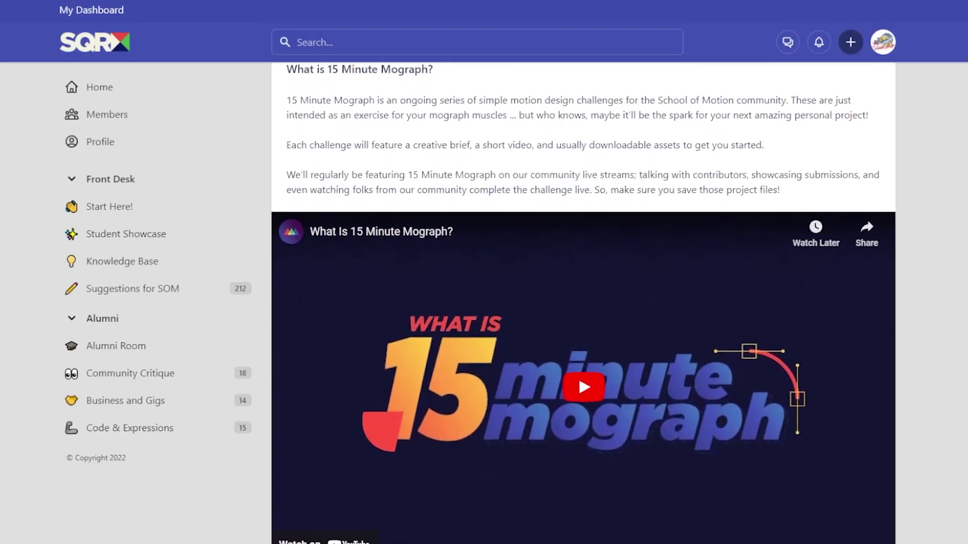
scroll(583, 302, "down", 3)
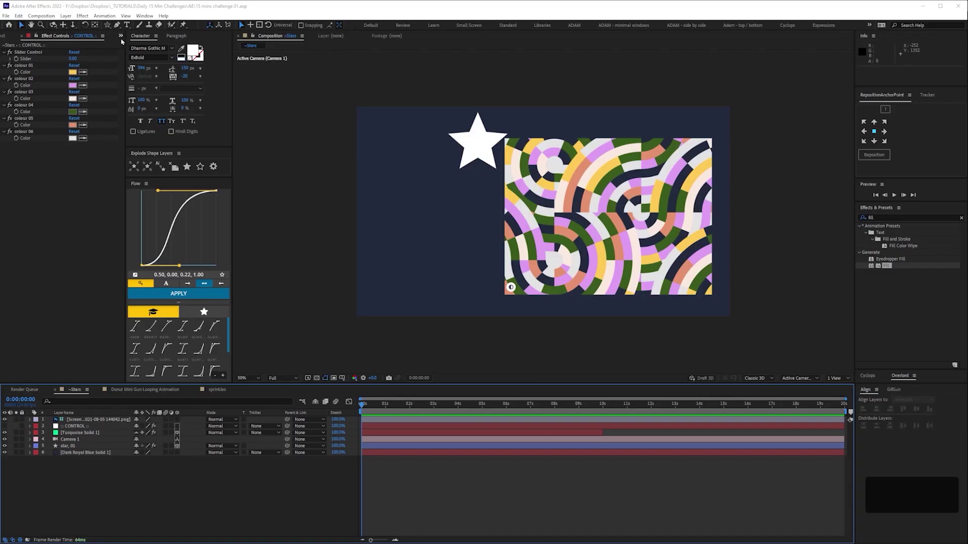
Duplicate the five selected star layers and expand the :: control :: layer's four effects.
left_click(128, 47)
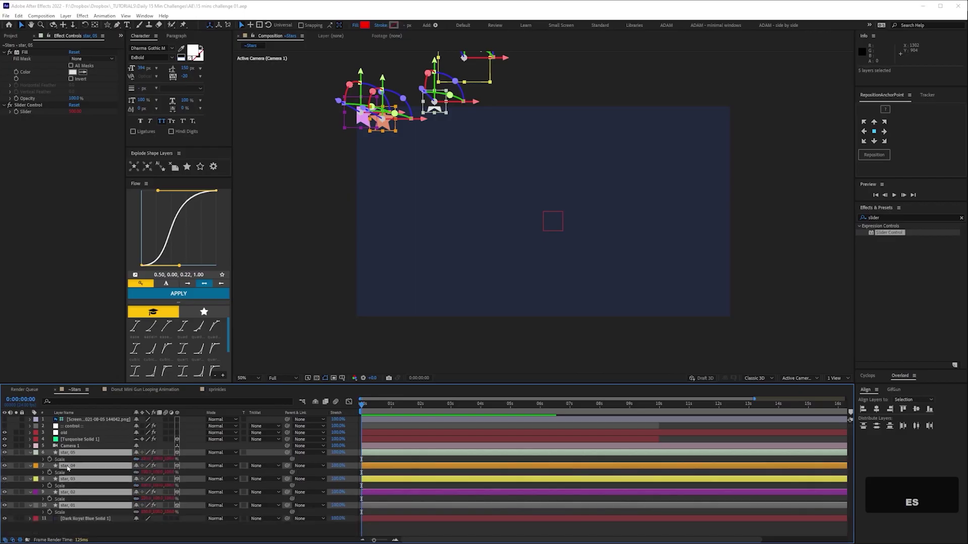
key("ctrl+d")
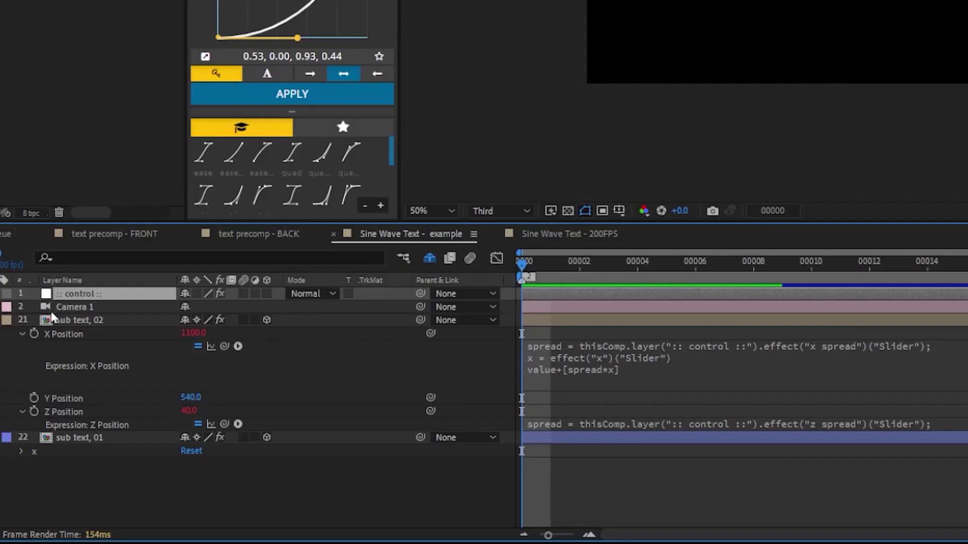
key("e")
left_click(44, 348, "shift")
left_click(20, 347)
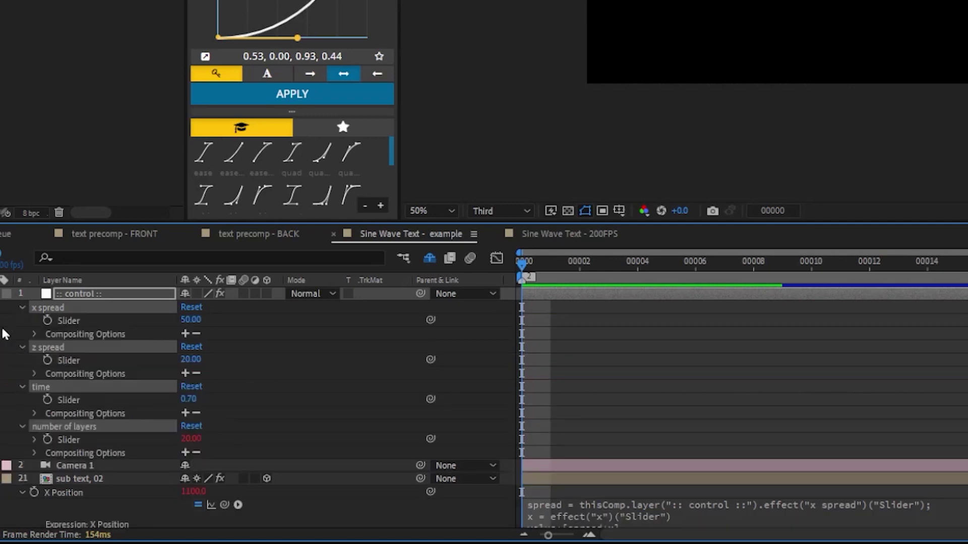
Check sub text, 02's expressions, move Camera 1 closer to the stars, zoom to 50%, and save.
scroll(661, 342, "down", 5)
left_click(661, 341)
key("e")
key("e")
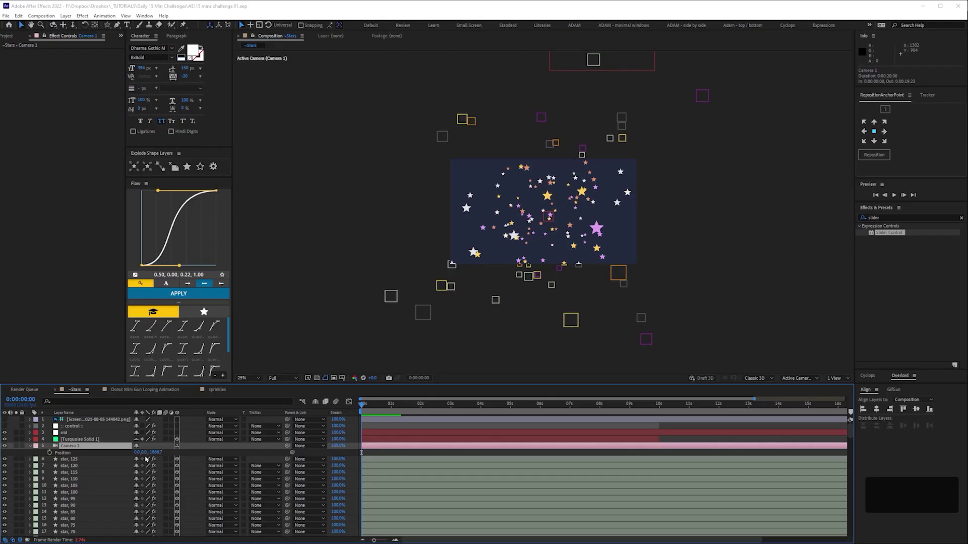
left_click_drag(151, 453, 43, 443)
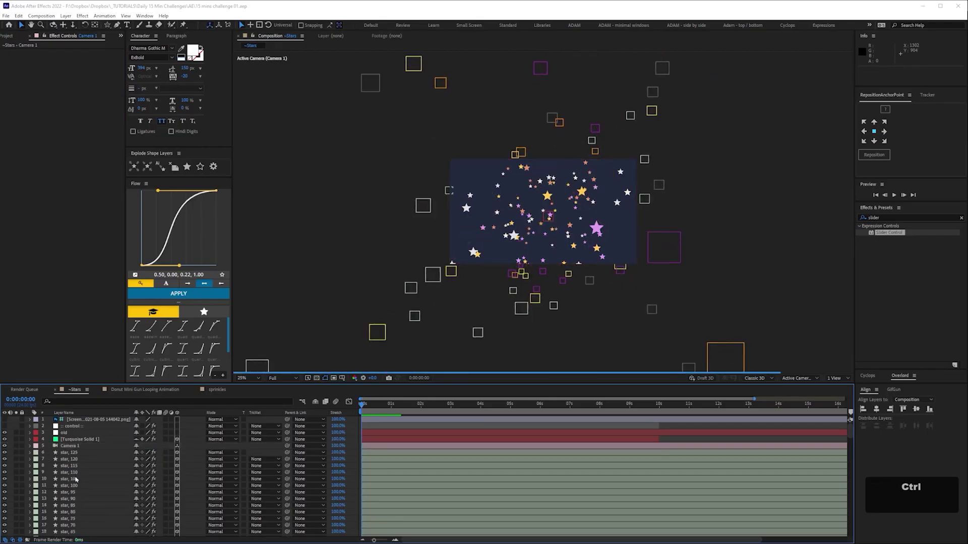
key("ctrl+equal")
key("ctrl+s")
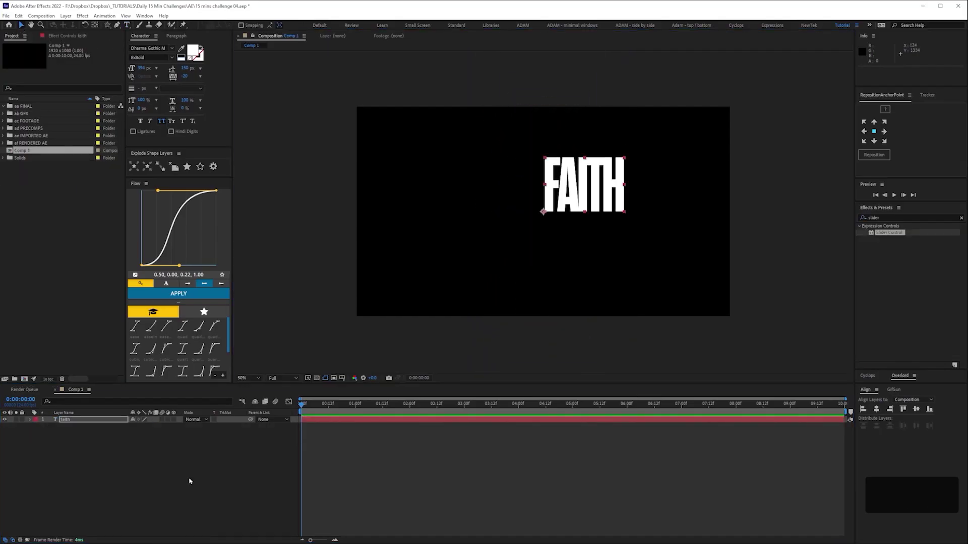
Centre the FAITH text, paste copied text into the childhood comp, and add a Quest text layer.
key("ctrl+Home")
key("ctrl+v")
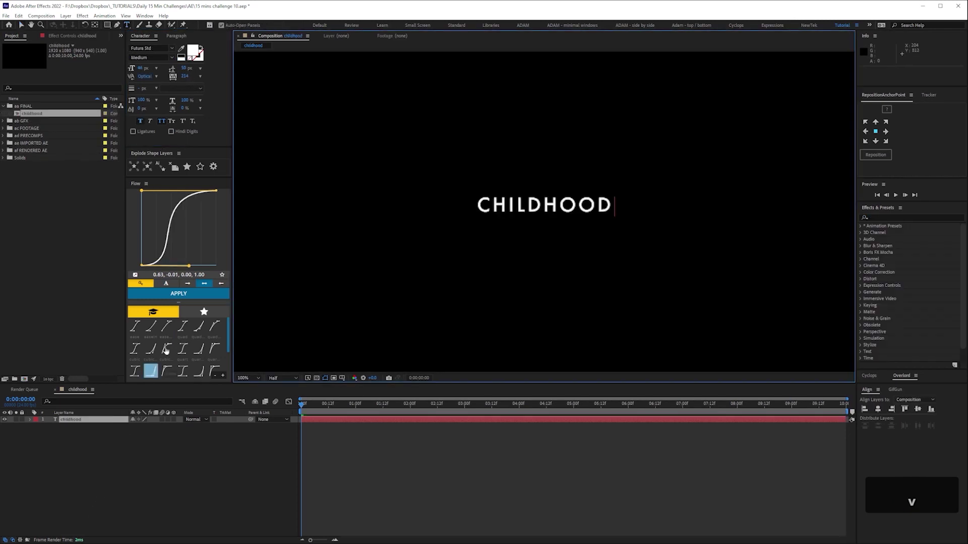
key("ctrl+t")
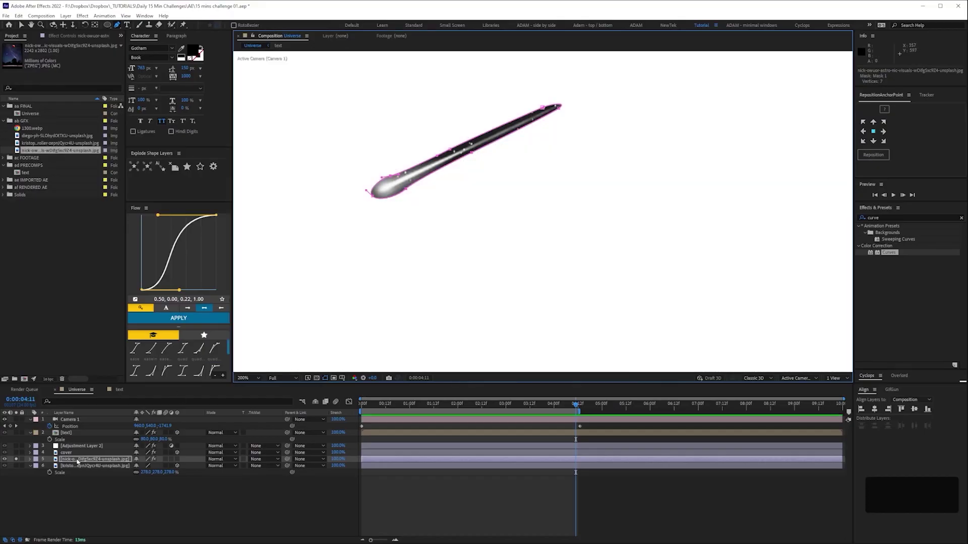
Set both the cover layer and the comet layer to the Add blend mode.
left_click(66, 453)
left_click(221, 452)
left_click(222, 201)
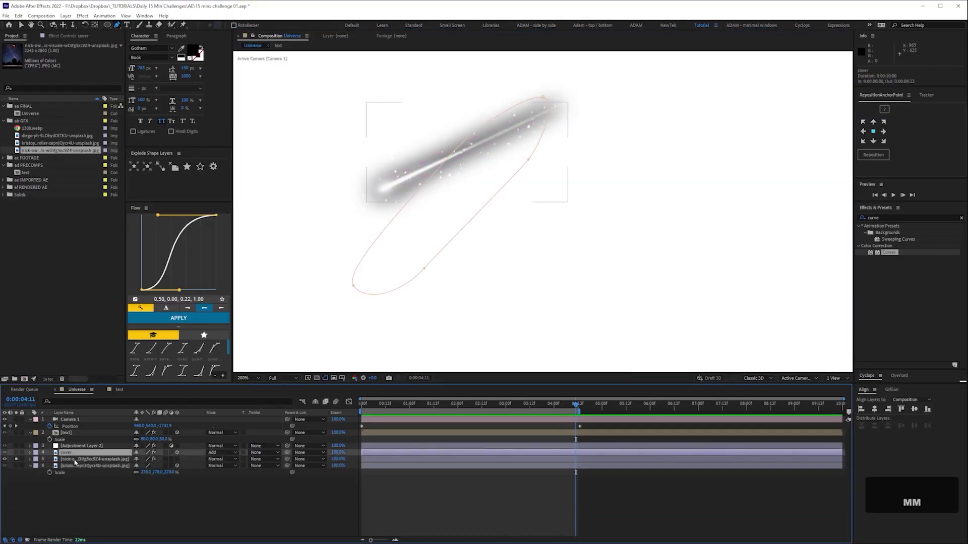
left_click(222, 459)
left_click(227, 190)
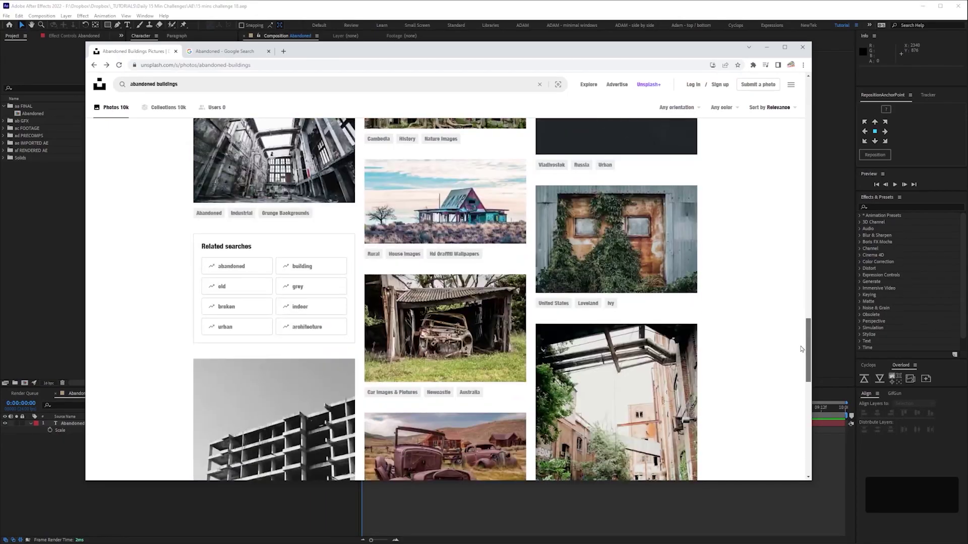
scroll(802, 349, "down", 10)
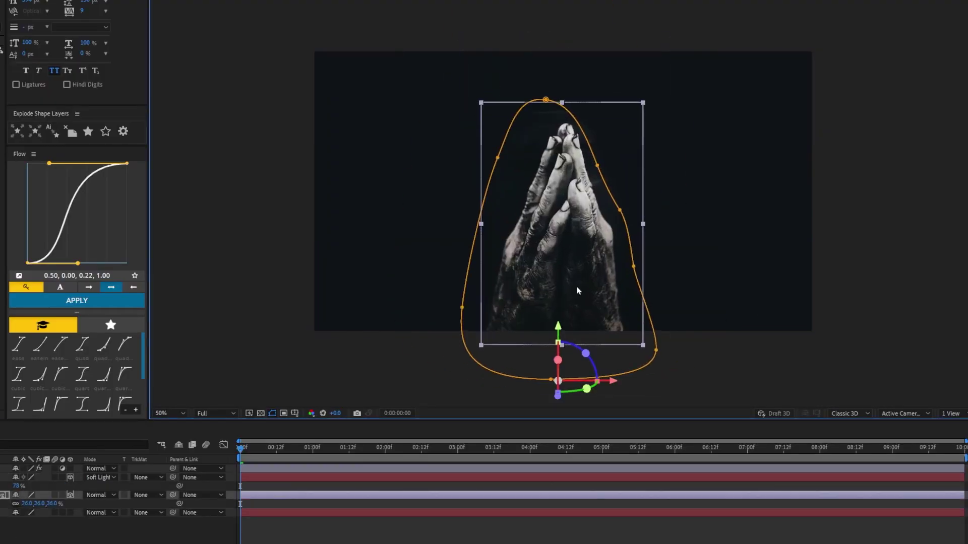
Scrub the praying-hands layer's Scale and Position so it sits before the FAITH lettering.
left_click_drag(30, 486, 27, 487)
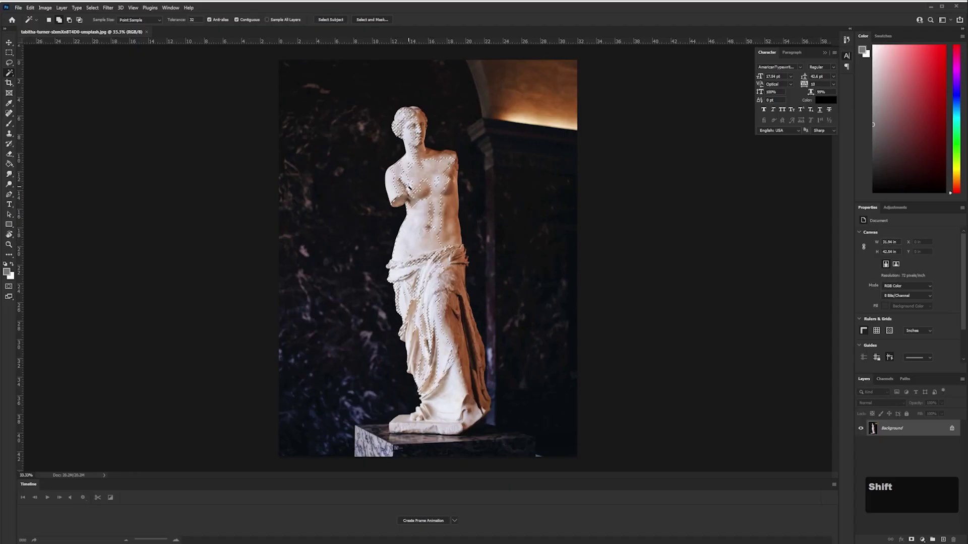
Add the drapery to the Magic Wand selection of the statue.
key("ctrl+plus")
scroll(353, 252, "down", 5)
left_click(306, 151, "shift")
left_click_drag(306, 152, 314, 270)
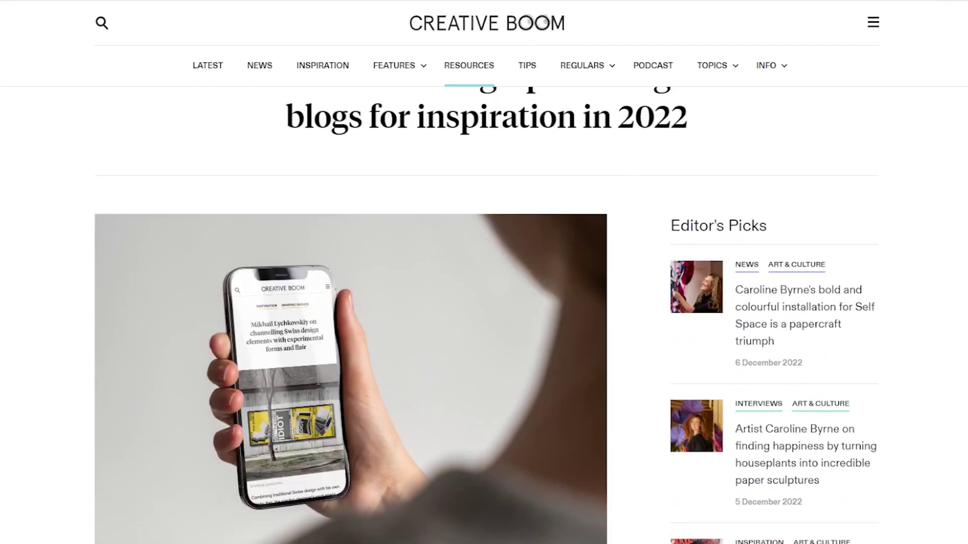
scroll(352, 303, "down", 10)
scroll(353, 302, "down", 12)
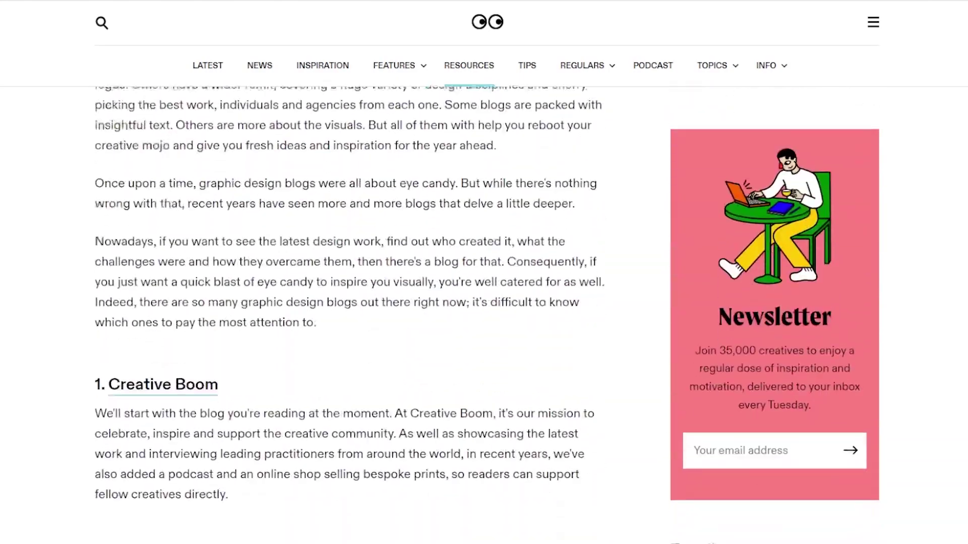
scroll(353, 302, "down", 4)
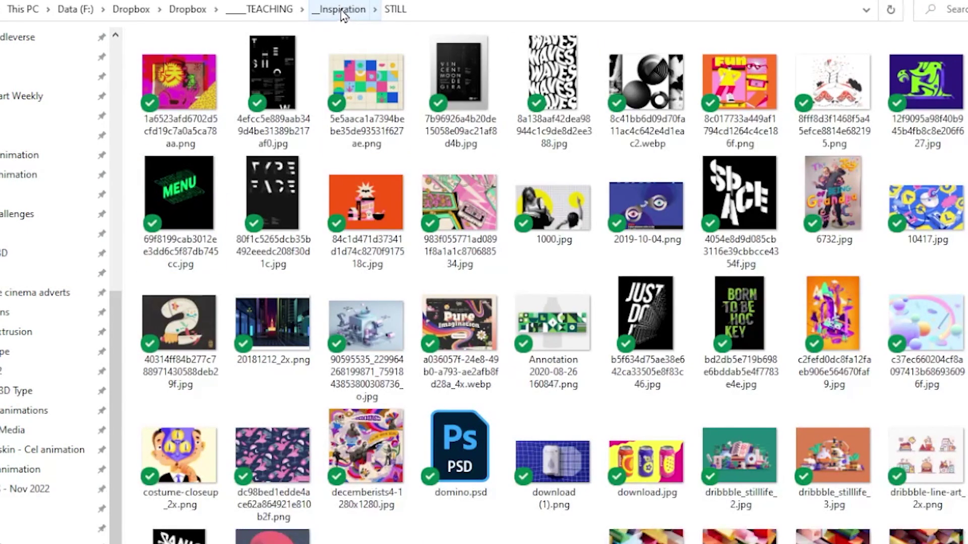
key("Return")
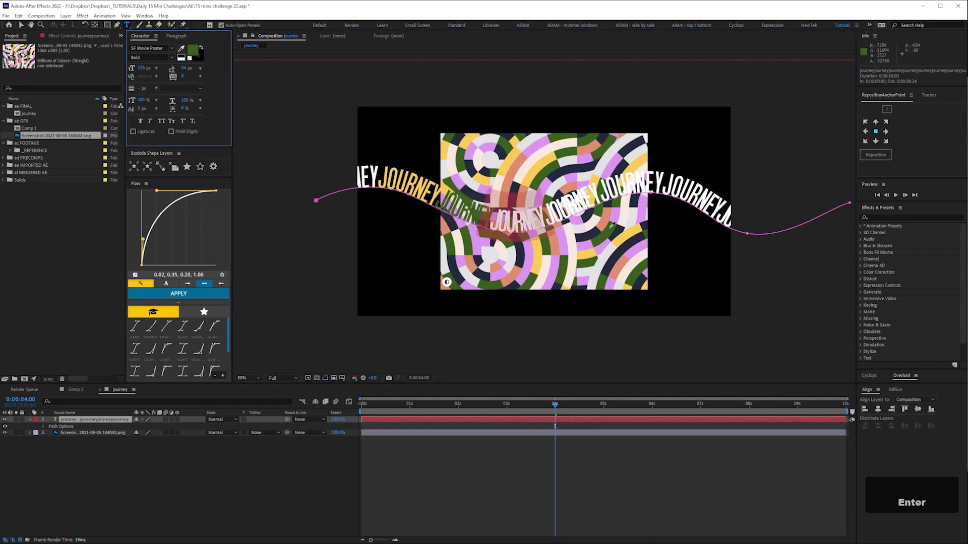
key("equal")
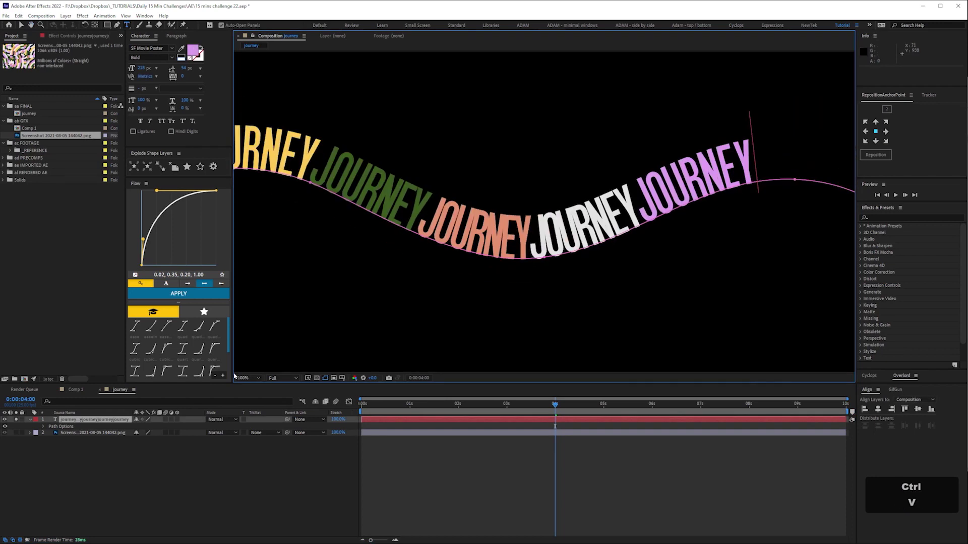
Deselect the text, zoom out, and add a white solid fitted to the full comp.
key("v")
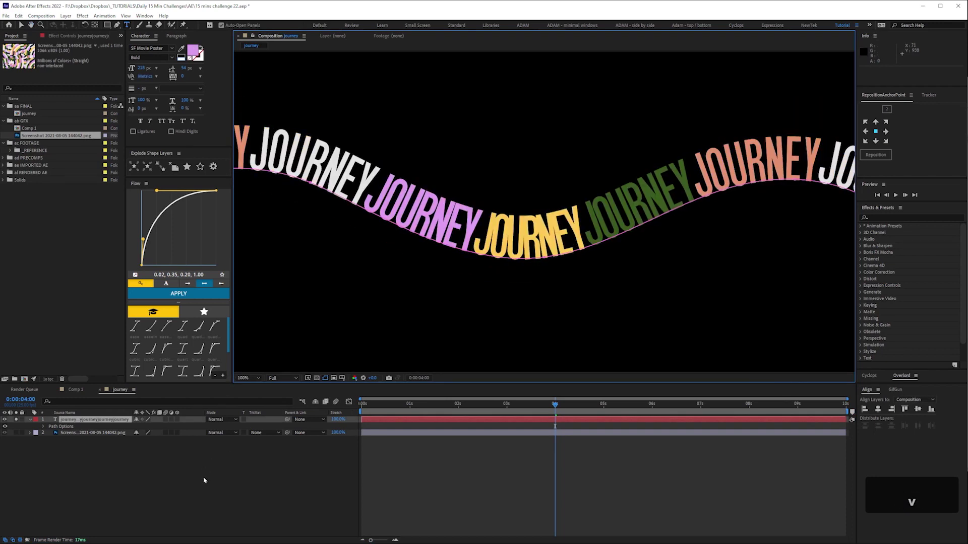
left_click(204, 480)
key("comma")
key("s")
key("ctrl+y")
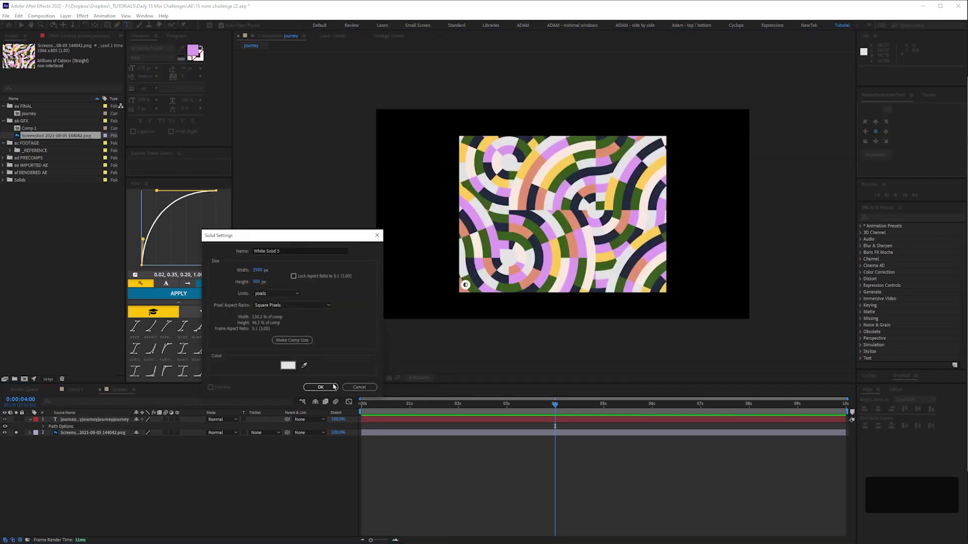
key("Return")
key("ctrl+alt+f")
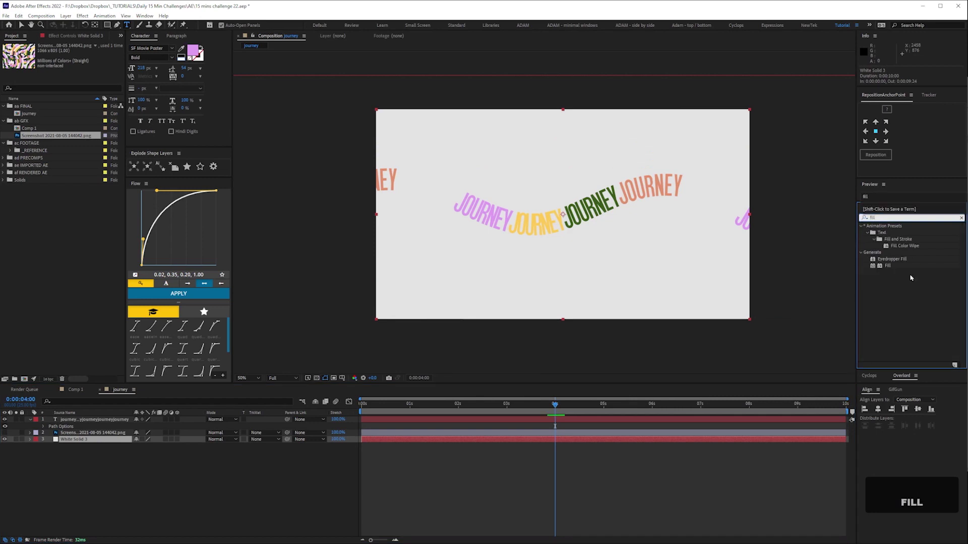
Apply a Fill effect to the solid with a near-white colour.
double_click(887, 265)
left_click(73, 72)
left_click_drag(91, 126, 102, 163)
key("Return")
left_click(96, 419)
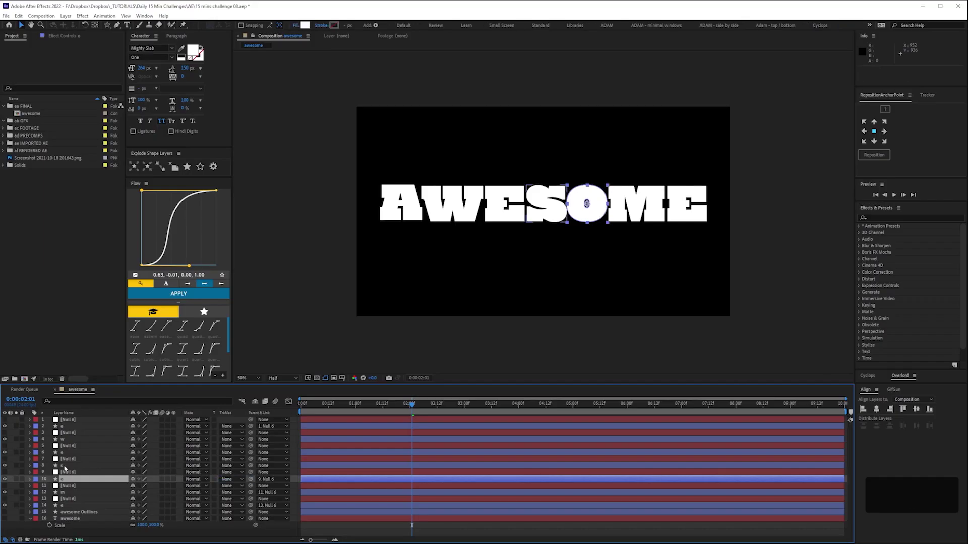
Preview the CHILD HOOD animation and select layers 5 through 14.
key("ctrl+shift+a")
key("space")
left_click_drag(310, 508, 323, 444)
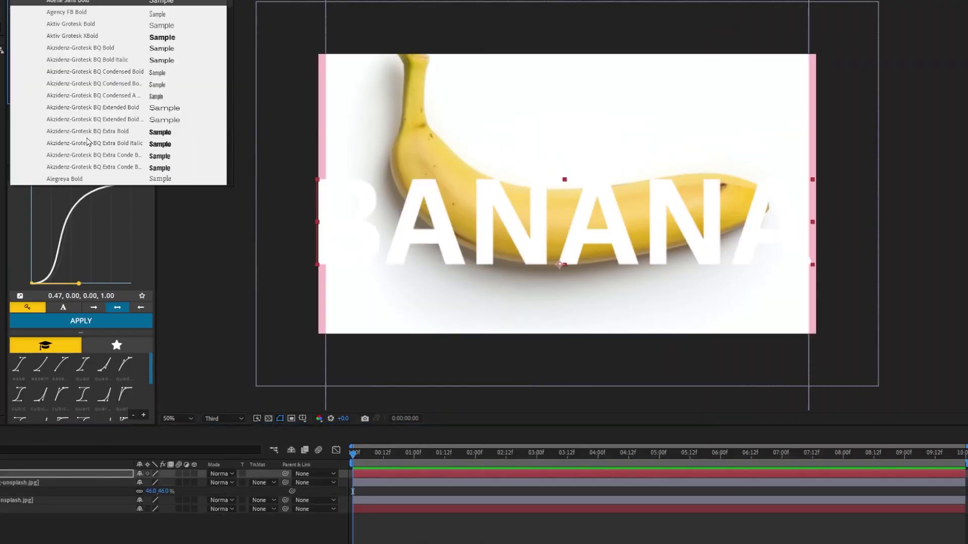
Choose a heavy font for the BANANA text.
scroll(95, 135, "down", 3)
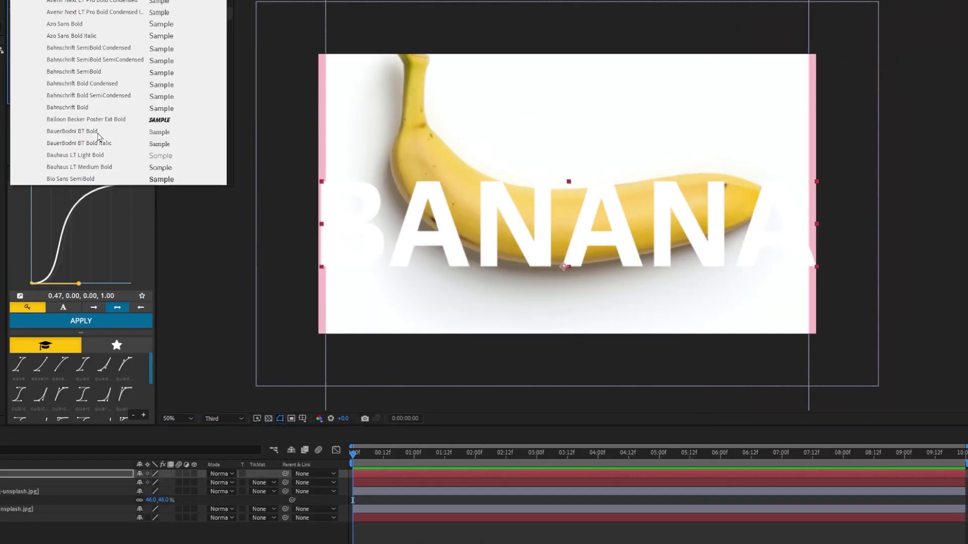
left_click(96, 135)
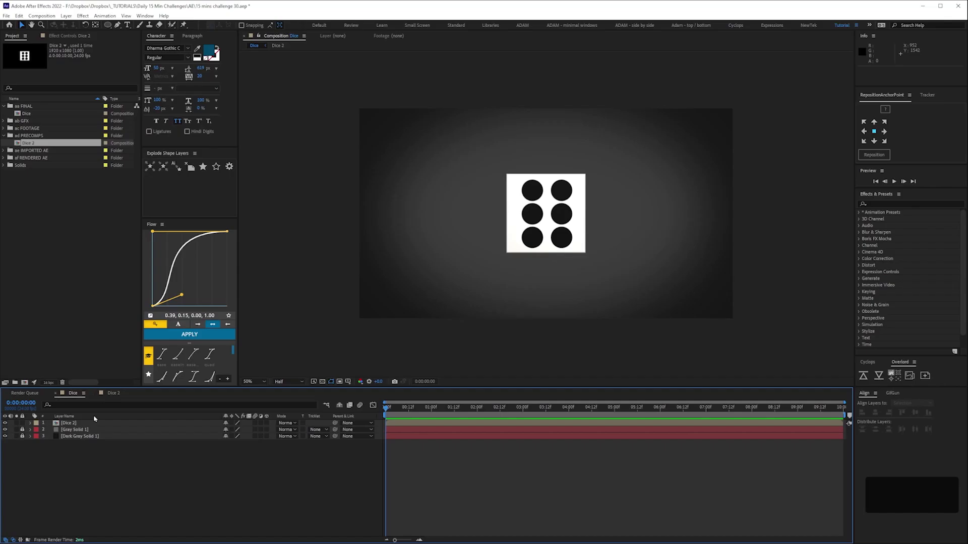
Apply the swing_in_CHARACTER preset to the dice text layer, then select Adjustment Layer 7.
left_click(208, 426)
key("s")
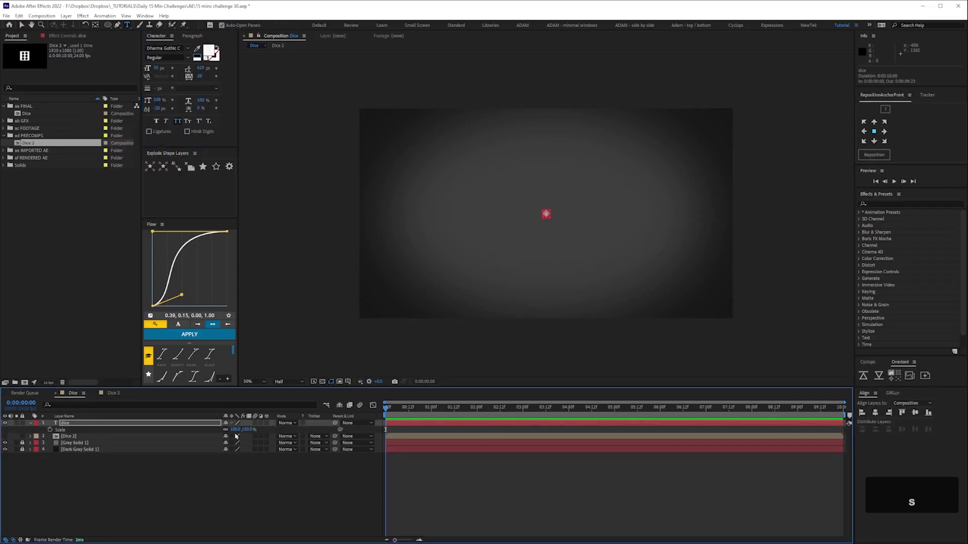
double_click(909, 266)
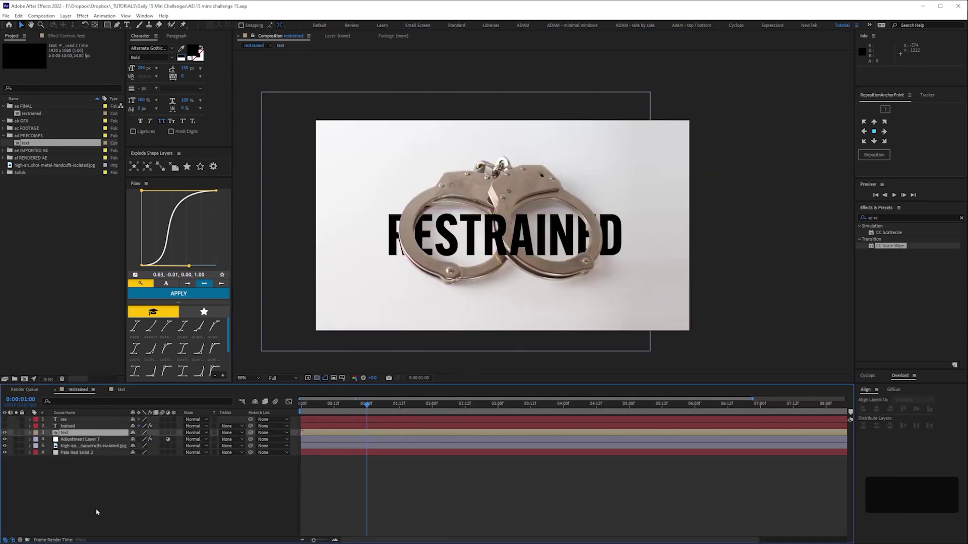
left_click(92, 440)
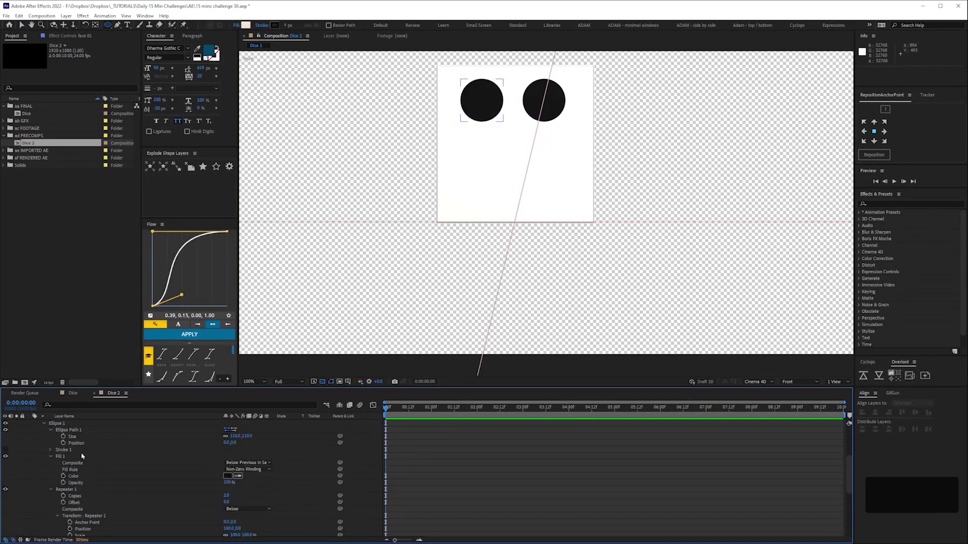
Add Repeater 2 to the circle shape under Ellipse 1 to multiply the die's dots.
left_click(270, 434)
left_click(295, 374)
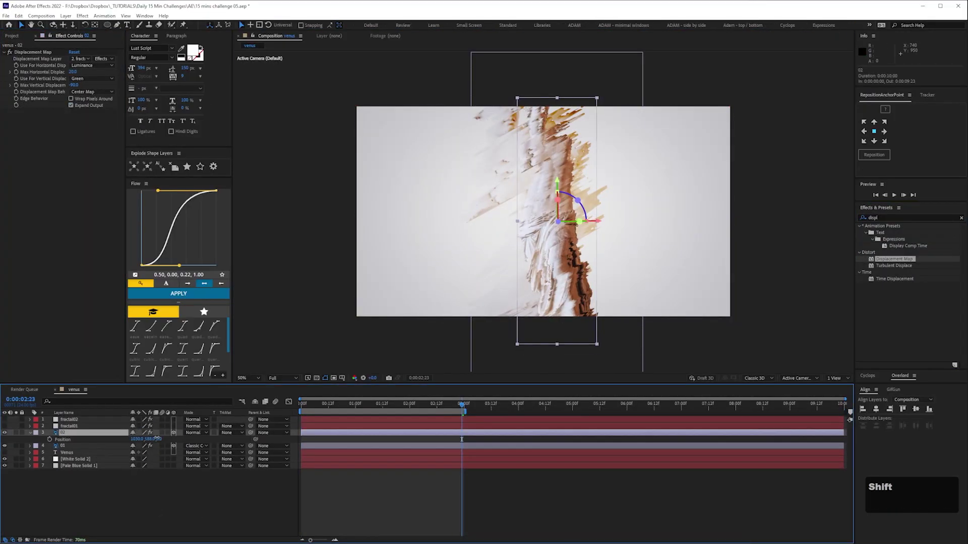
Save the project with Ctrl+S and reveal the new layer's Scale property.
key("ctrl+s")
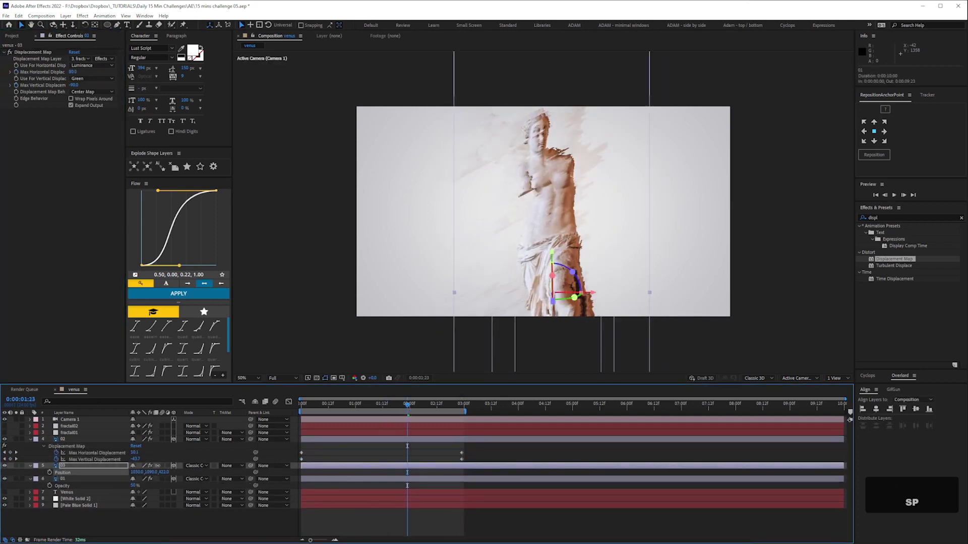
key("s")
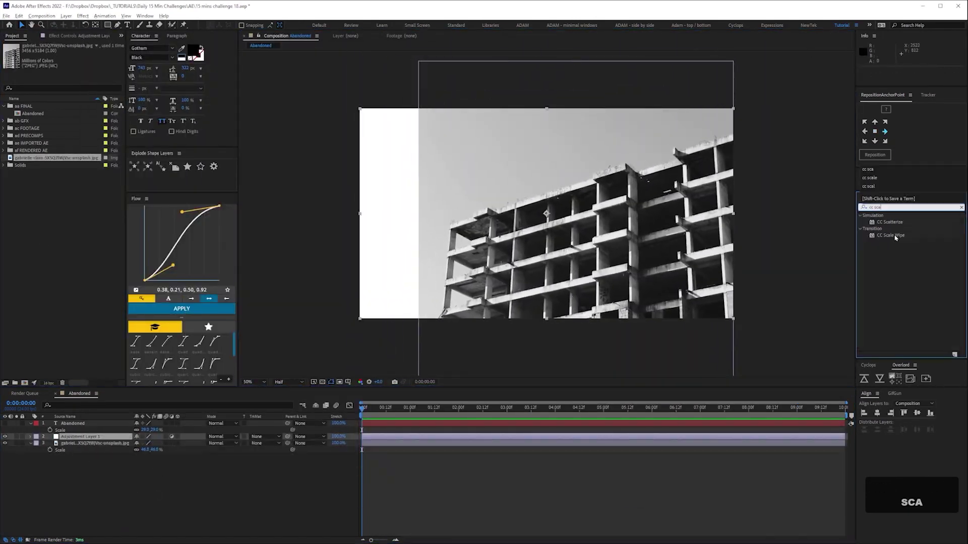
Add a new solid, precompose the ABANDONED text, and scatter the letters N, A, D and O.
key("ctrl+y")
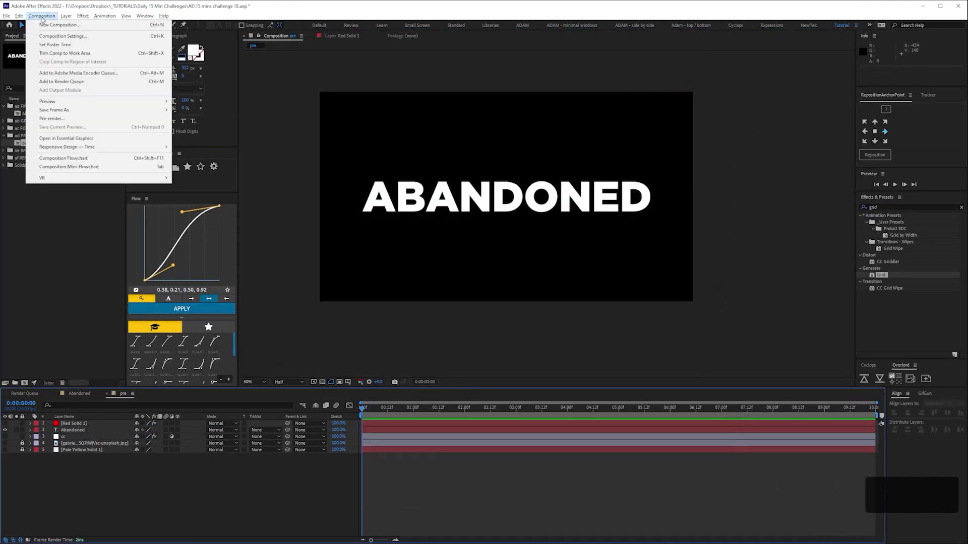
right_click(339, 443)
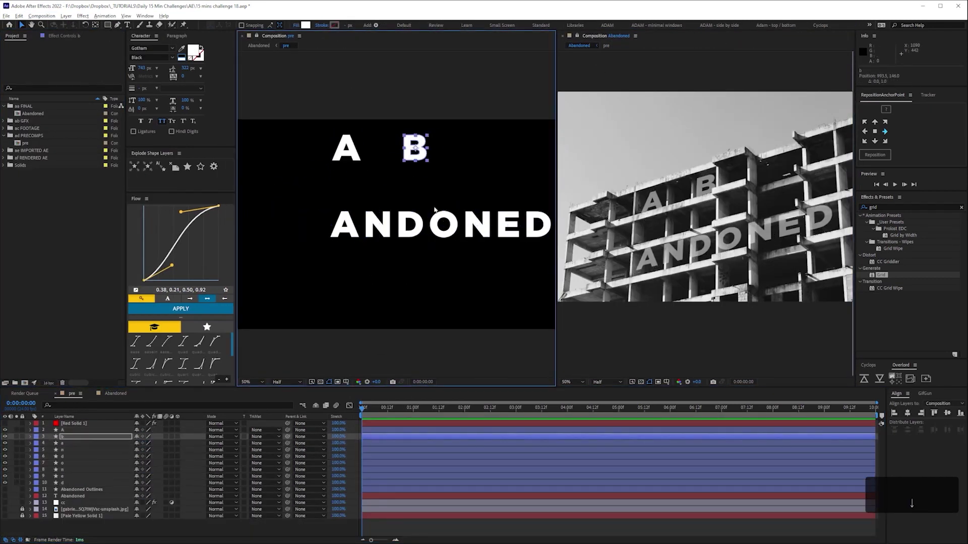
left_click_drag(378, 224, 380, 190)
left_click_drag(409, 225, 339, 229)
left_click_drag(443, 224, 447, 222)
left_click_drag(538, 224, 542, 272)
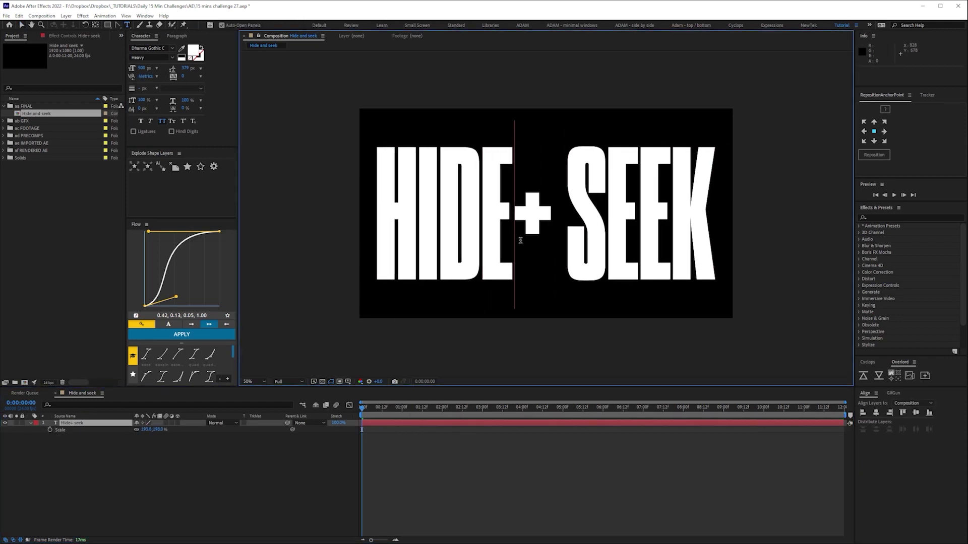
Convert the HIDE+SEEK text to shape outlines, bring in an image, and rename the top layer.
right_click(87, 423)
left_click(275, 353)
key("alt+Tab")
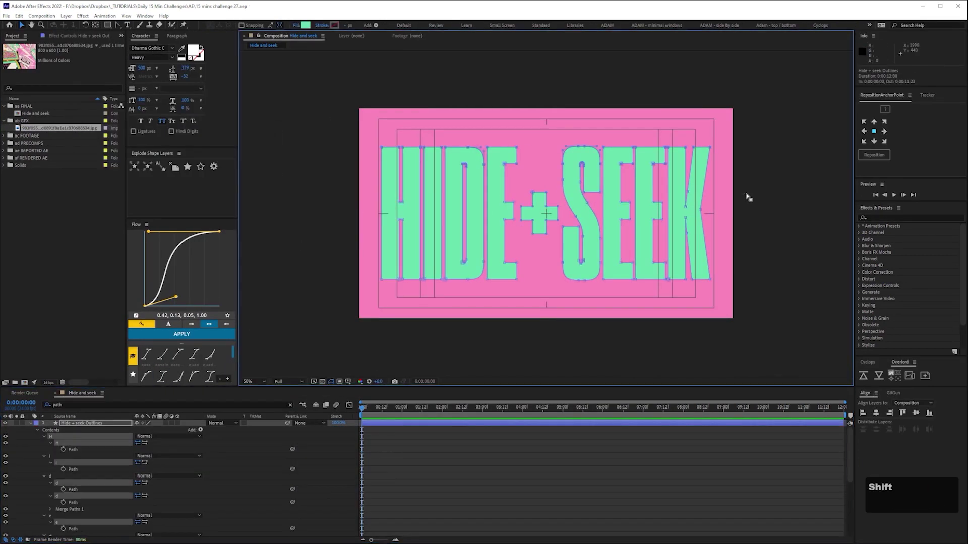
key("z")
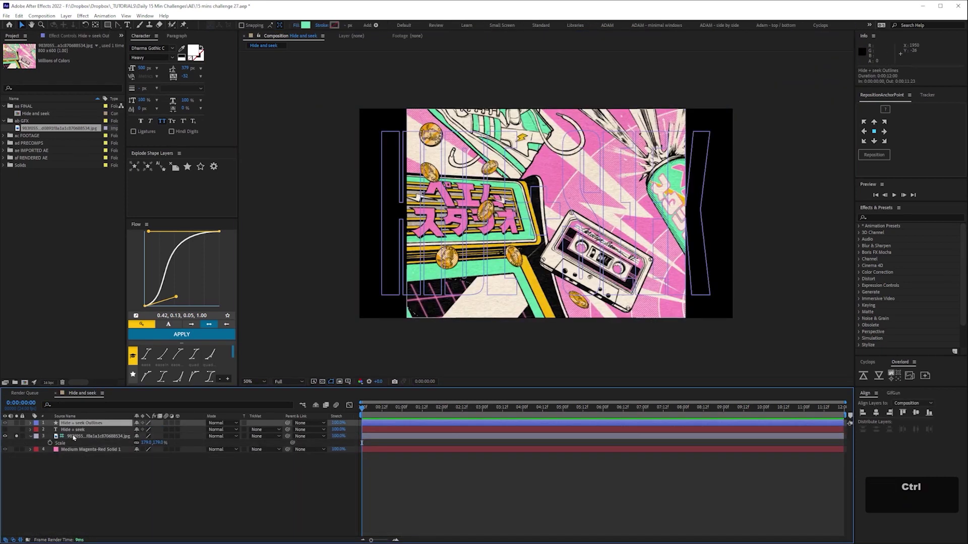
key("Return")
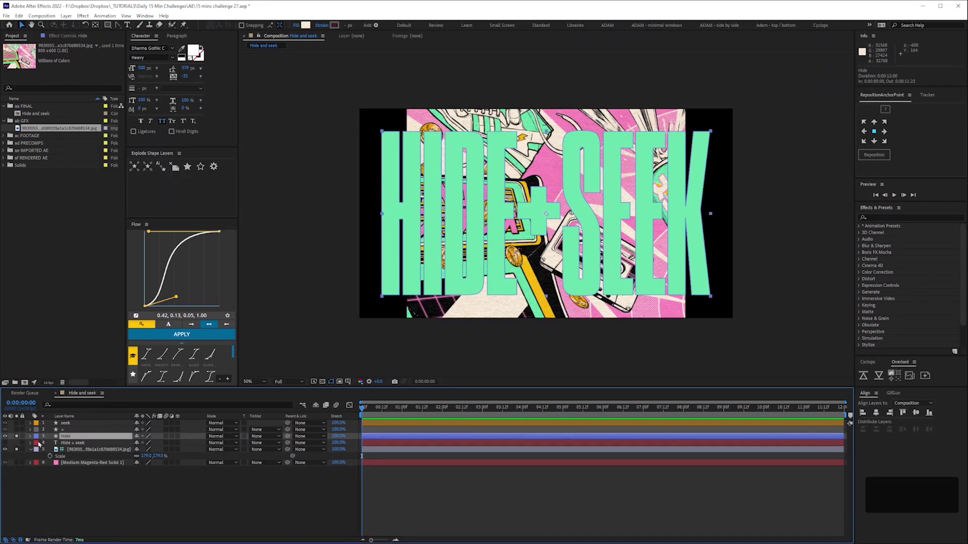